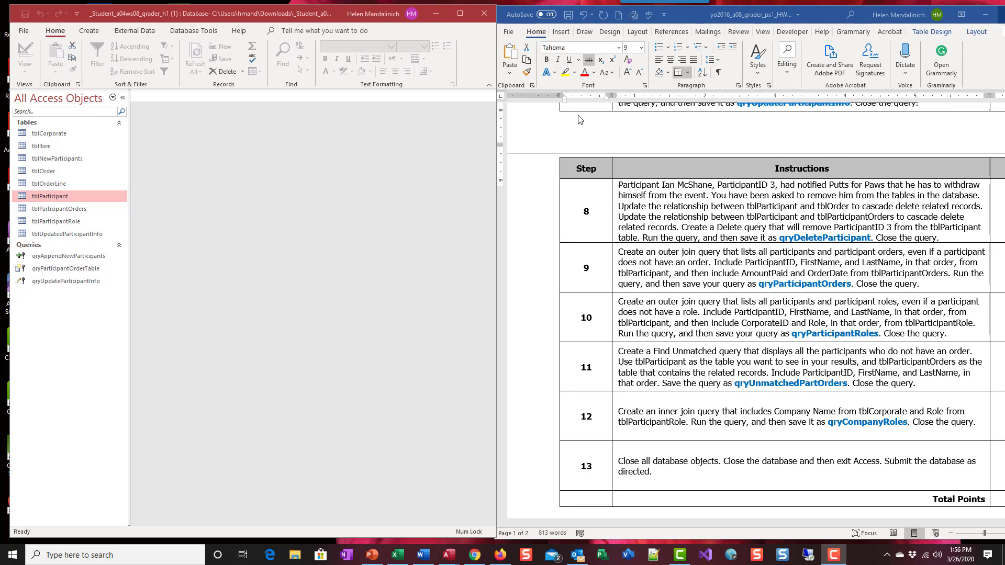
Step: Hide the Navigation Pane, open the Relationships diagram and nudge the tblParticipant box into place
{"action": "left_click", "coordinate": [123, 97]}
{"action": "left_click", "coordinate": [186, 30]}
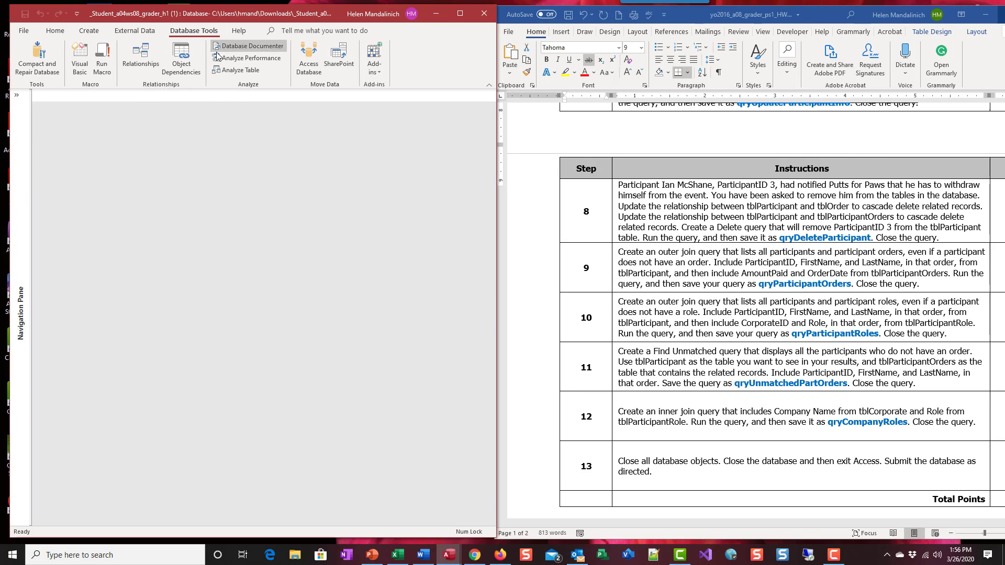
{"action": "left_click", "coordinate": [143, 57]}
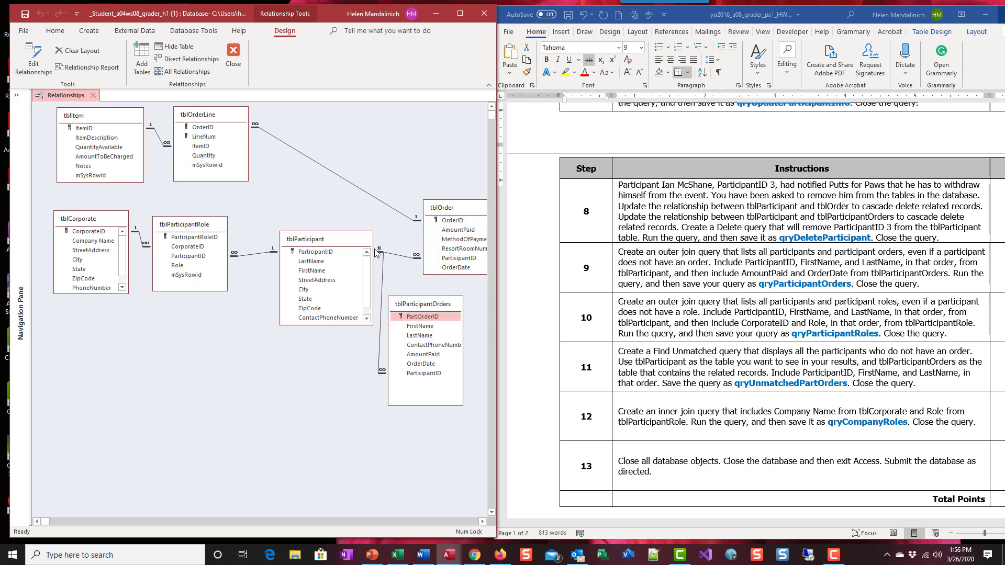
{"action": "mouse_move", "coordinate": [358, 241]}
{"action": "left_mouse_down"}
{"action": "mouse_move", "coordinate": [330, 232]}
{"action": "mouse_move", "coordinate": [349, 234]}
{"action": "left_mouse_up"}
{"action": "left_click", "coordinate": [179, 264]}
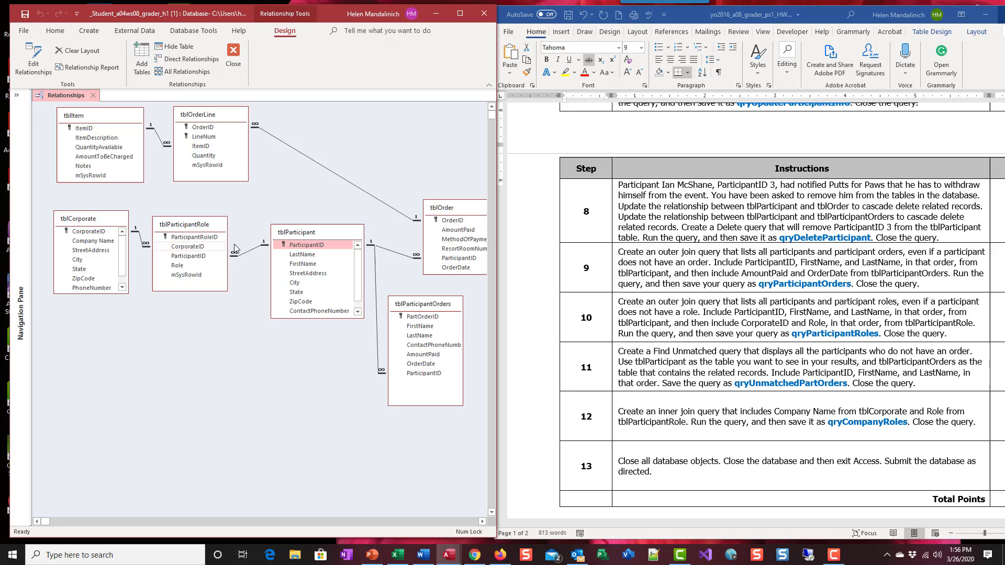
{"action": "left_click", "coordinate": [315, 242]}
Step: Enable Cascade Delete Related Records on tblParticipant's links to tblOrder, tblParticipantOrders and tblParticipantRole, then recheck tblParticipantRole
{"action": "double_click", "coordinate": [396, 253]}
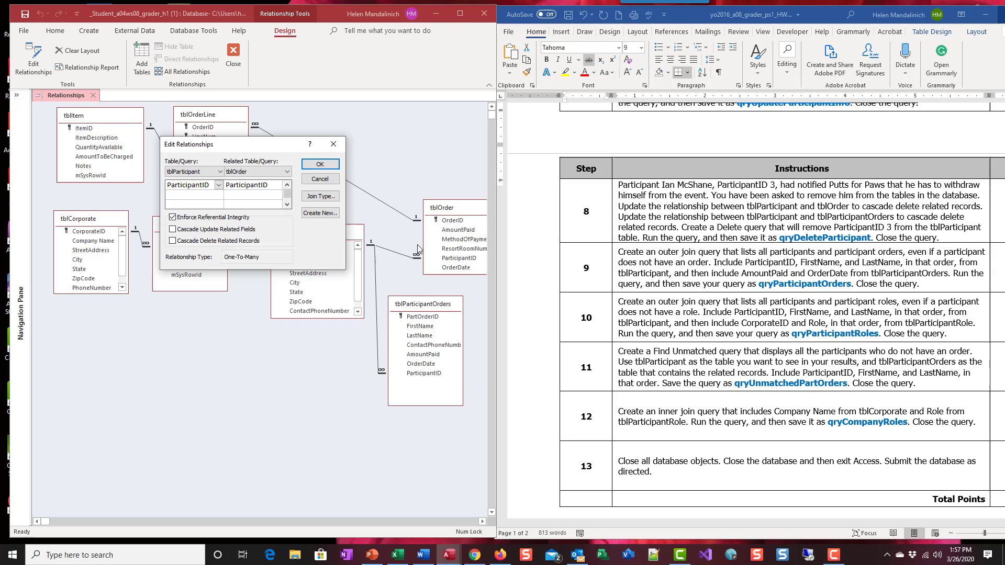
{"action": "left_click", "coordinate": [173, 242]}
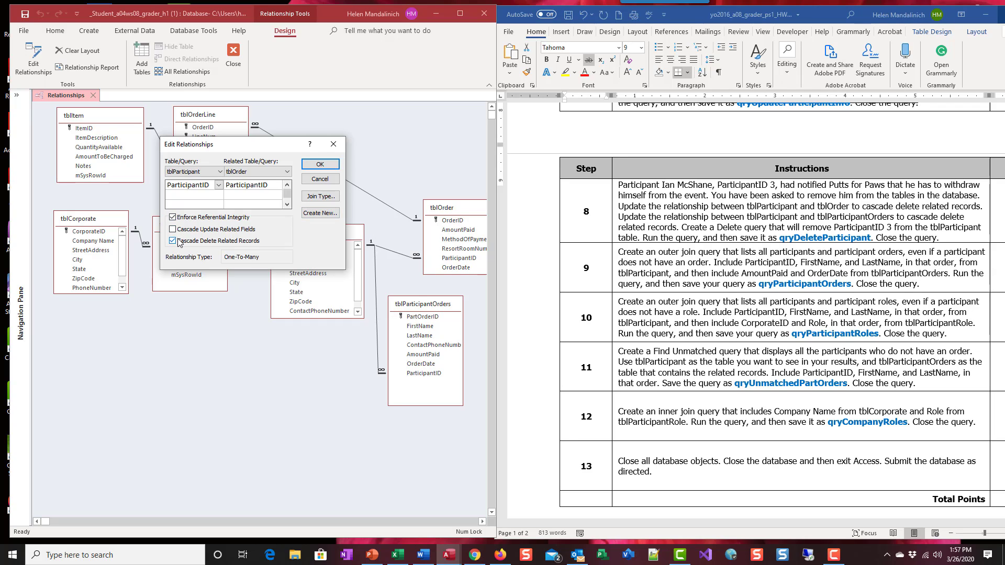
{"action": "left_click", "coordinate": [313, 165]}
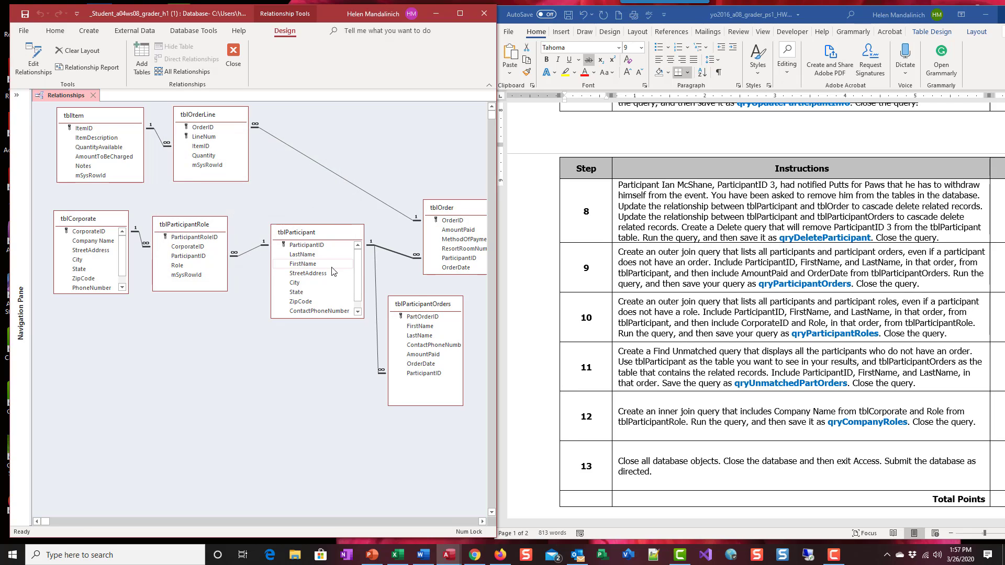
{"action": "double_click", "coordinate": [377, 298]}
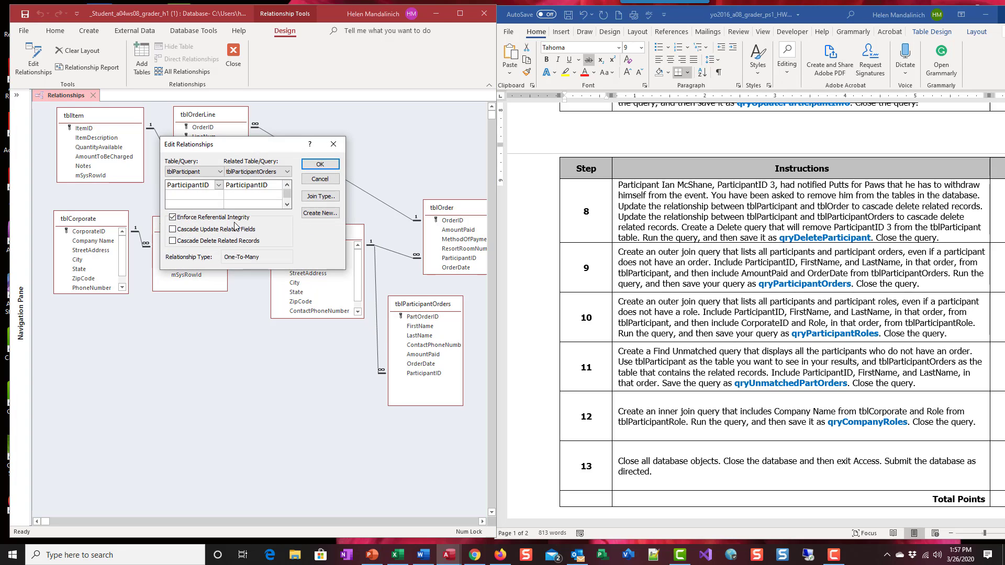
{"action": "left_click", "coordinate": [172, 240]}
{"action": "left_click", "coordinate": [303, 165]}
{"action": "double_click", "coordinate": [252, 254]}
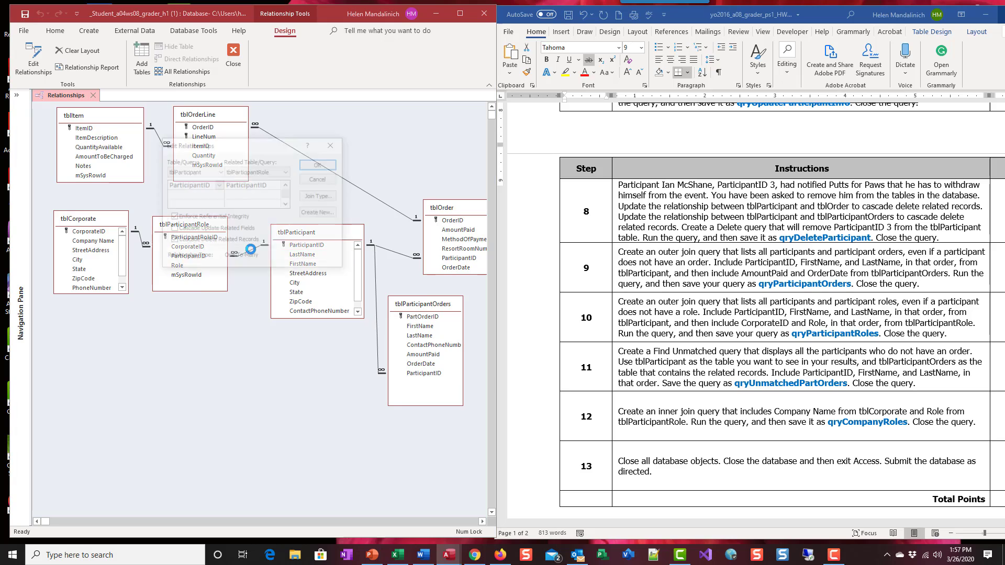
{"action": "left_click", "coordinate": [180, 242]}
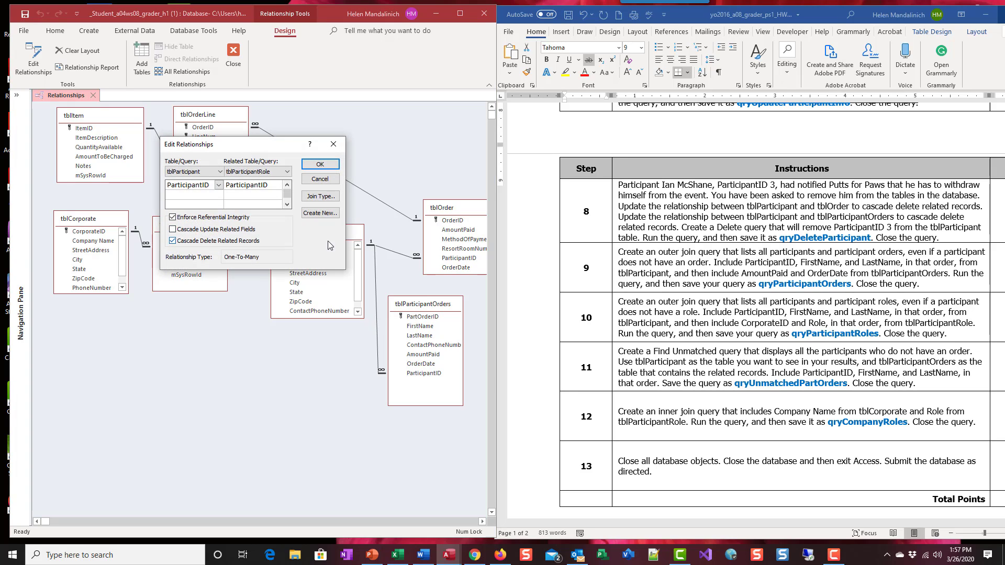
{"action": "left_click", "coordinate": [326, 166]}
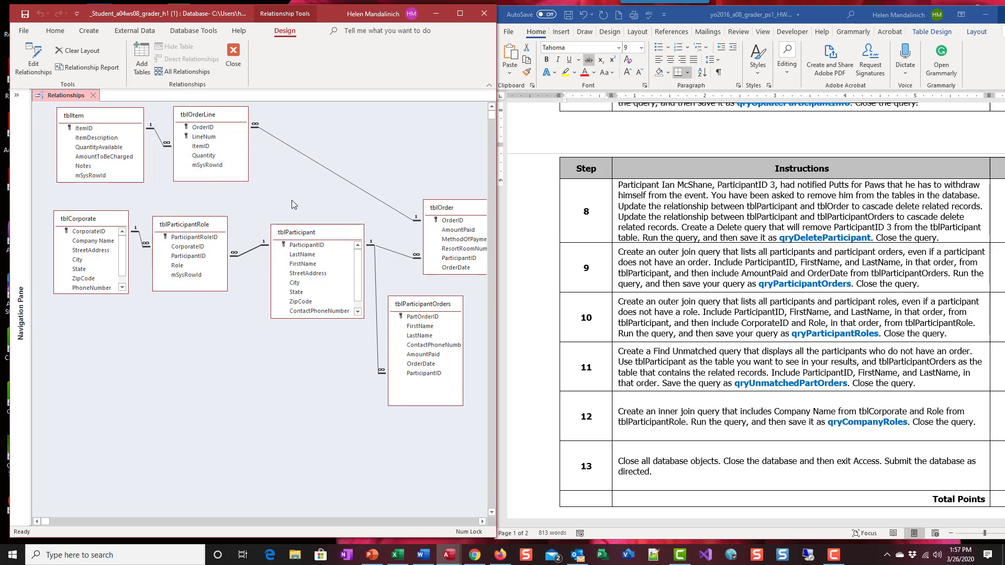
{"action": "double_click", "coordinate": [246, 255]}
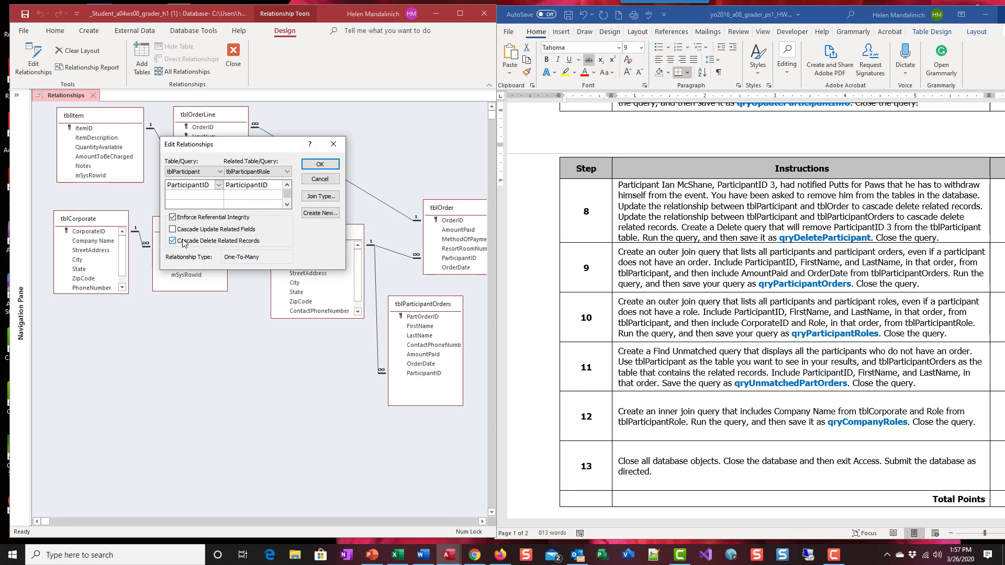
{"action": "left_click", "coordinate": [336, 169]}
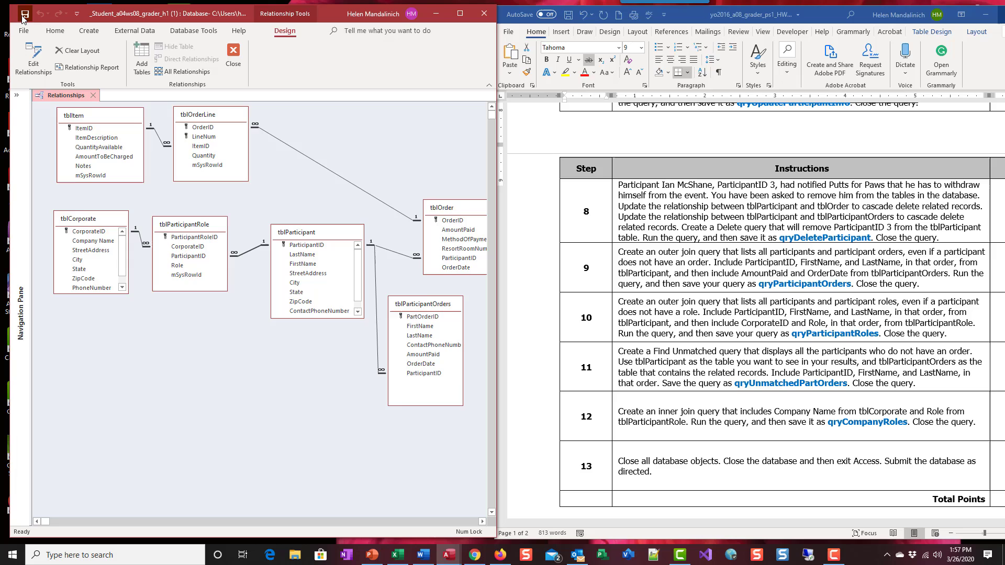
Step: Close Relationships and strike through step 8's opening text in Word, through the cascade-delete instructions
{"action": "left_click", "coordinate": [233, 54]}
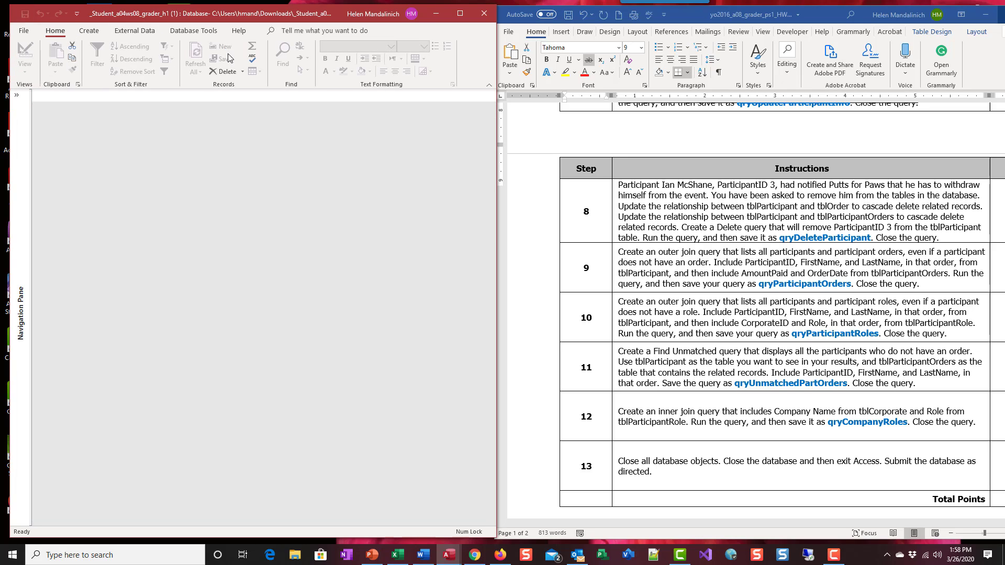
{"action": "left_click", "coordinate": [693, 219]}
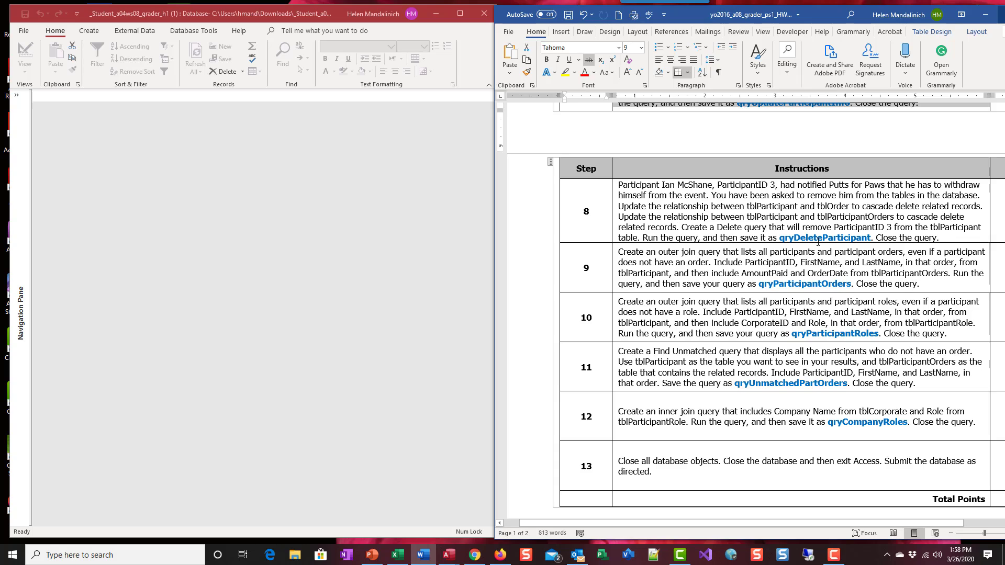
{"action": "left_click_drag", "start_coordinate": [680, 230], "coordinate": [618, 184]}
{"action": "left_click", "coordinate": [589, 60]}
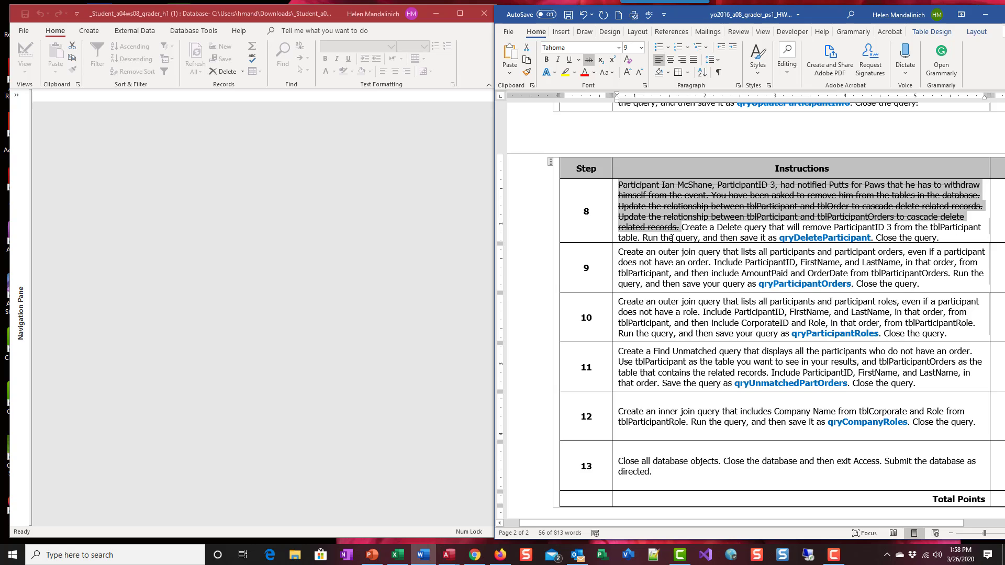
Step: Start a new query design with tblParticipant as its table
{"action": "left_click", "coordinate": [94, 31]}
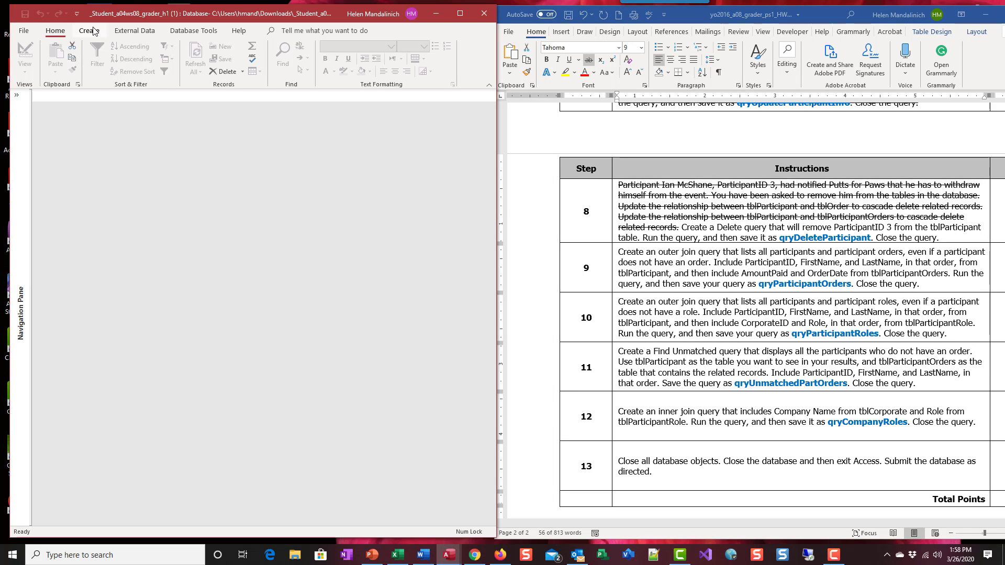
{"action": "left_click", "coordinate": [94, 32]}
{"action": "left_click", "coordinate": [175, 59]}
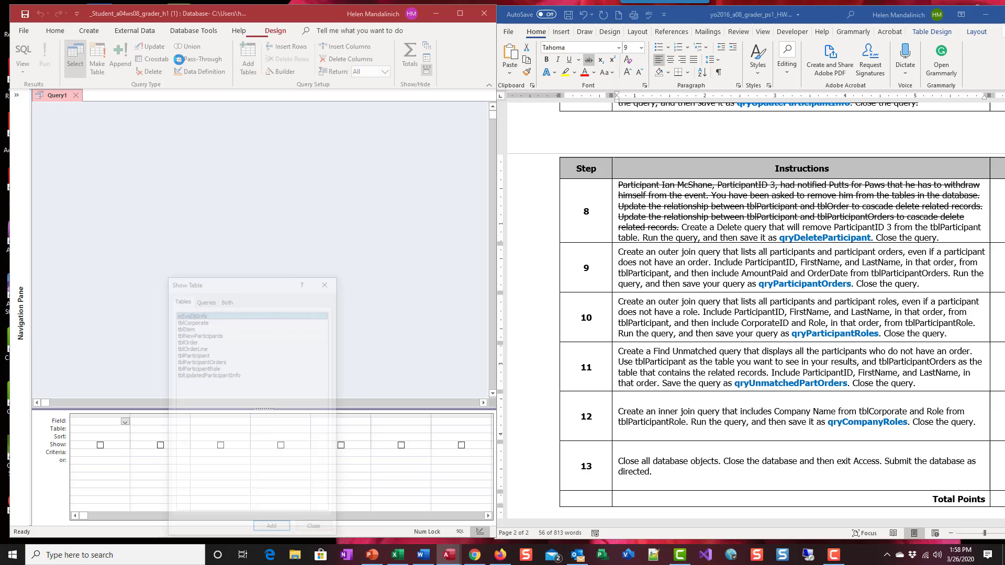
{"action": "left_click", "coordinate": [205, 356]}
{"action": "left_click", "coordinate": [273, 531]}
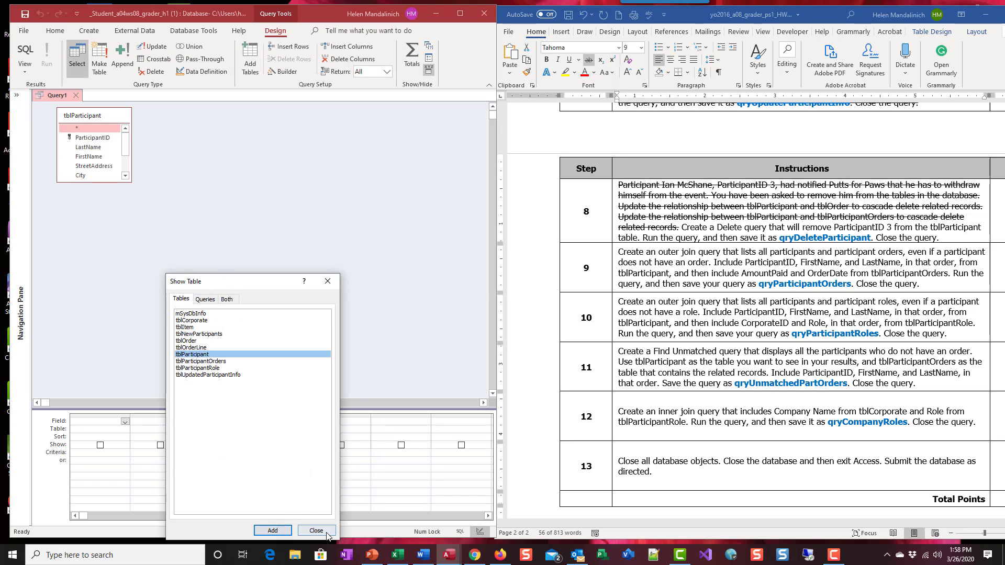
{"action": "left_click", "coordinate": [316, 531]}
Step: Add ParticipantID to the query grid and set its criteria to 3
{"action": "left_click_drag", "start_coordinate": [128, 184], "coordinate": [129, 222]}
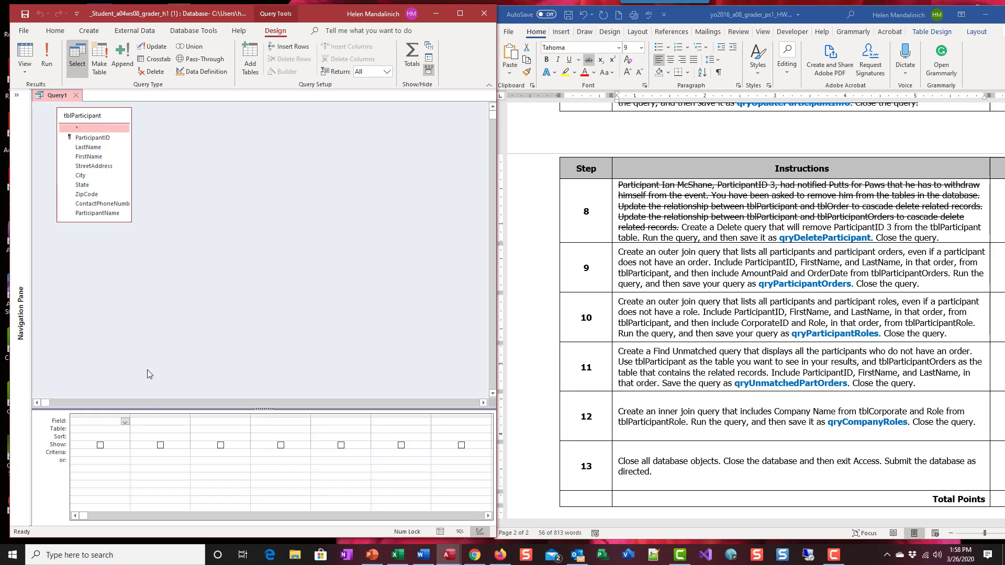
{"action": "left_click_drag", "start_coordinate": [143, 409], "coordinate": [136, 273]}
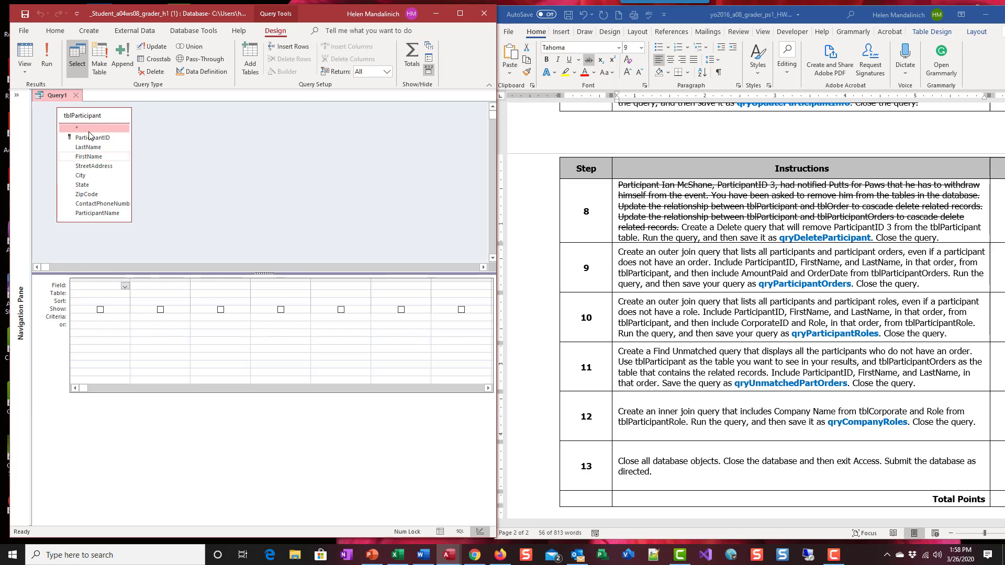
{"action": "double_click", "coordinate": [93, 138]}
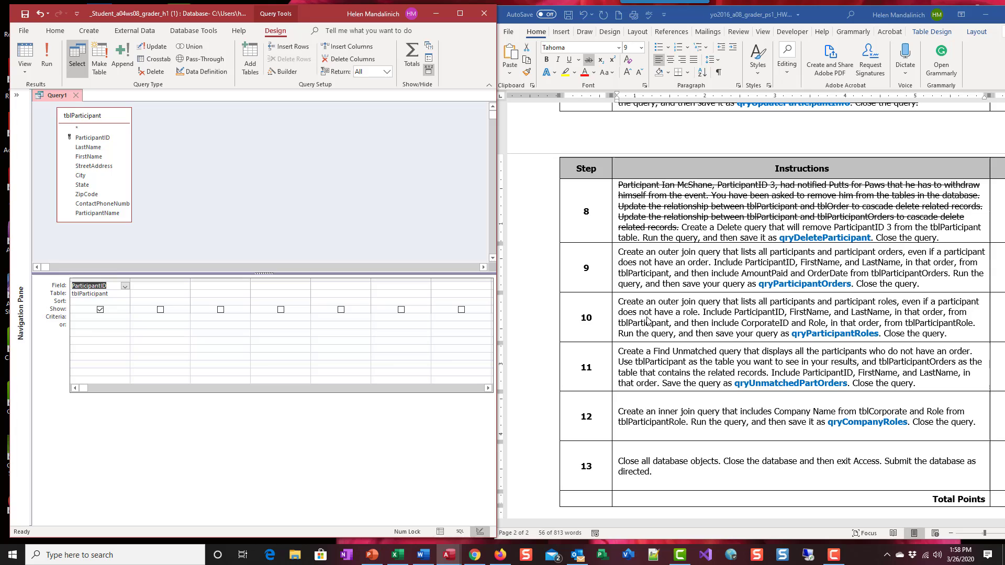
{"action": "left_click", "coordinate": [83, 318]}
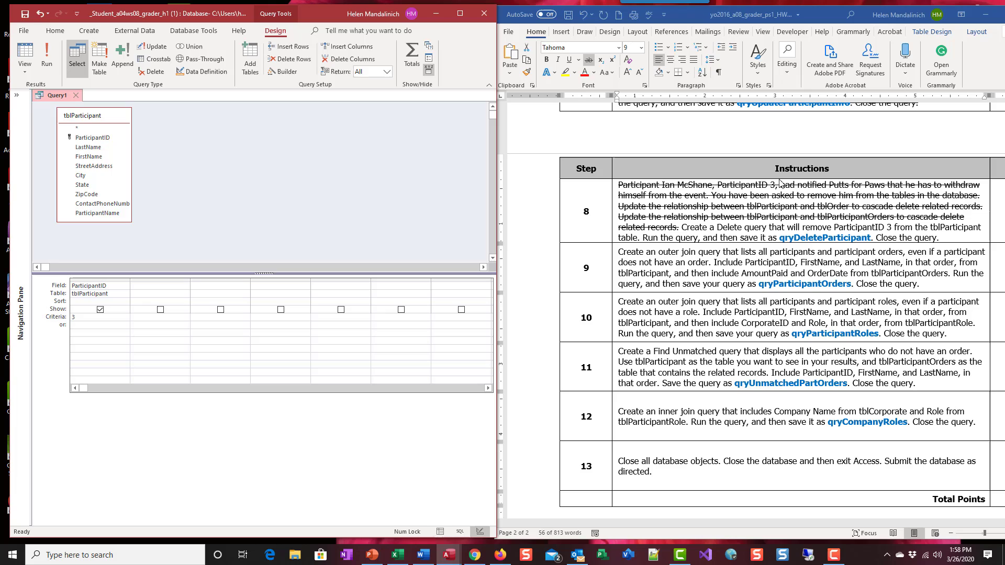
Step: Preview the matching record, convert the query to a Delete query and run it, deleting ParticipantID 3
{"action": "left_click", "coordinate": [28, 49]}
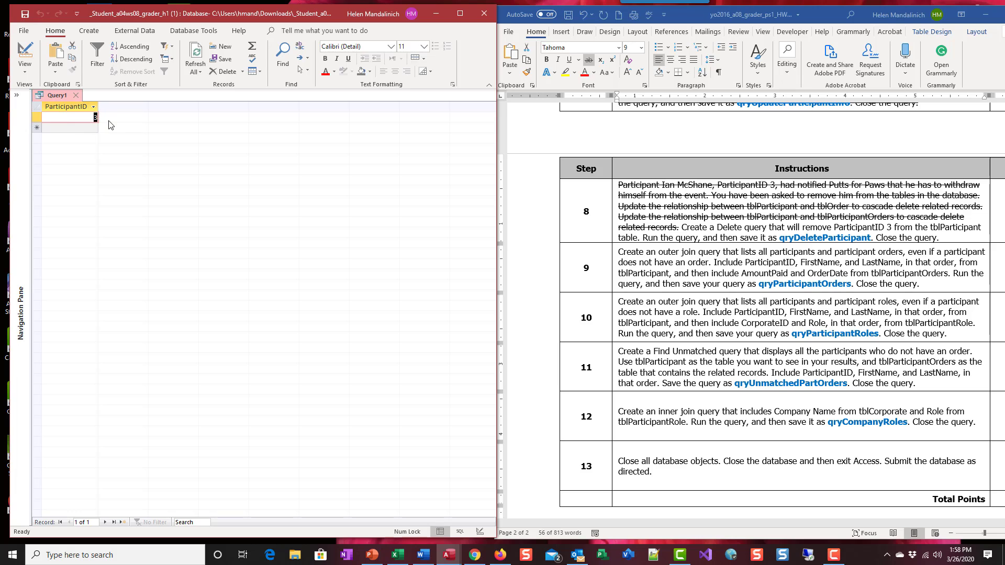
{"action": "left_click", "coordinate": [28, 50]}
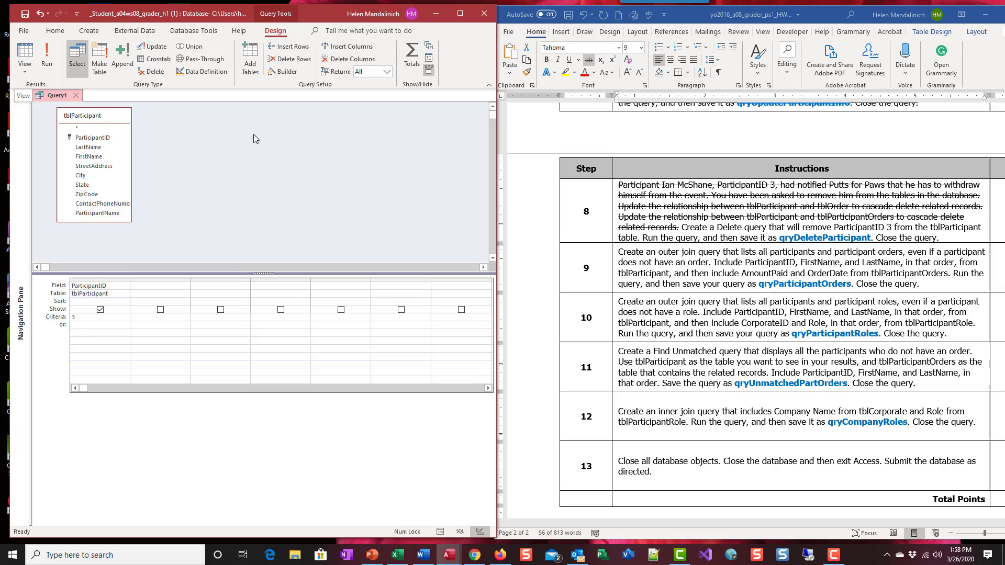
{"action": "left_click", "coordinate": [158, 72]}
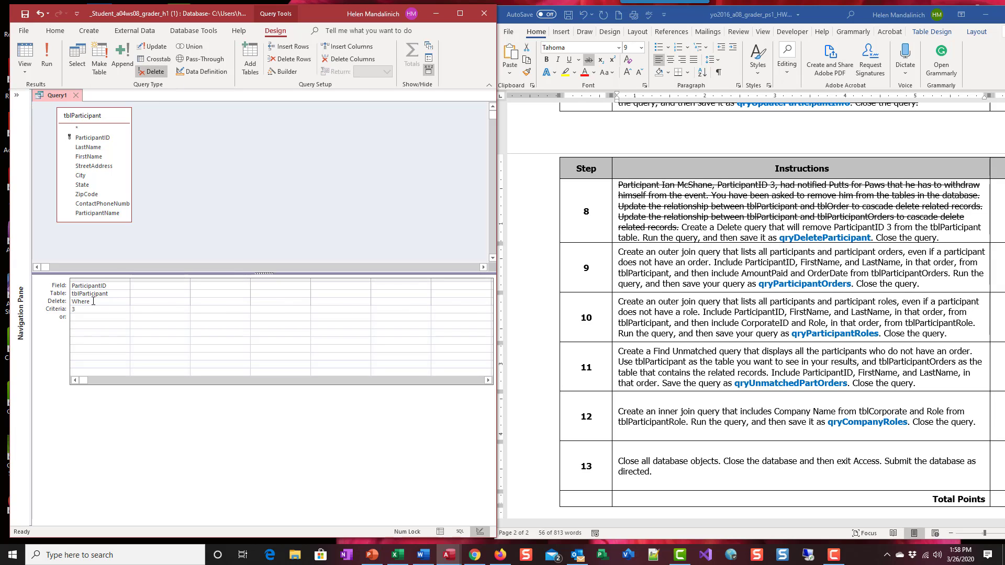
{"action": "left_click", "coordinate": [46, 62]}
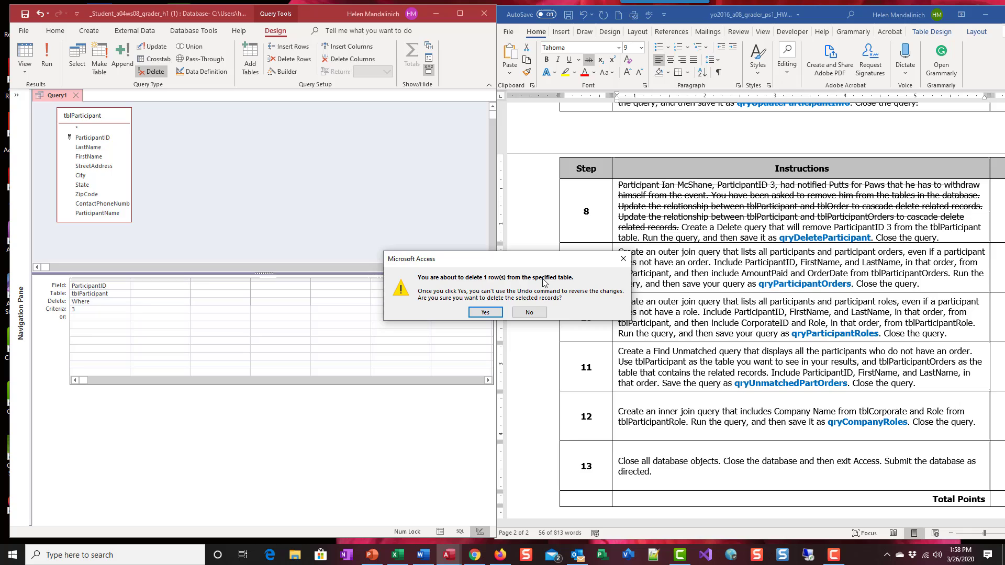
{"action": "left_click", "coordinate": [486, 313]}
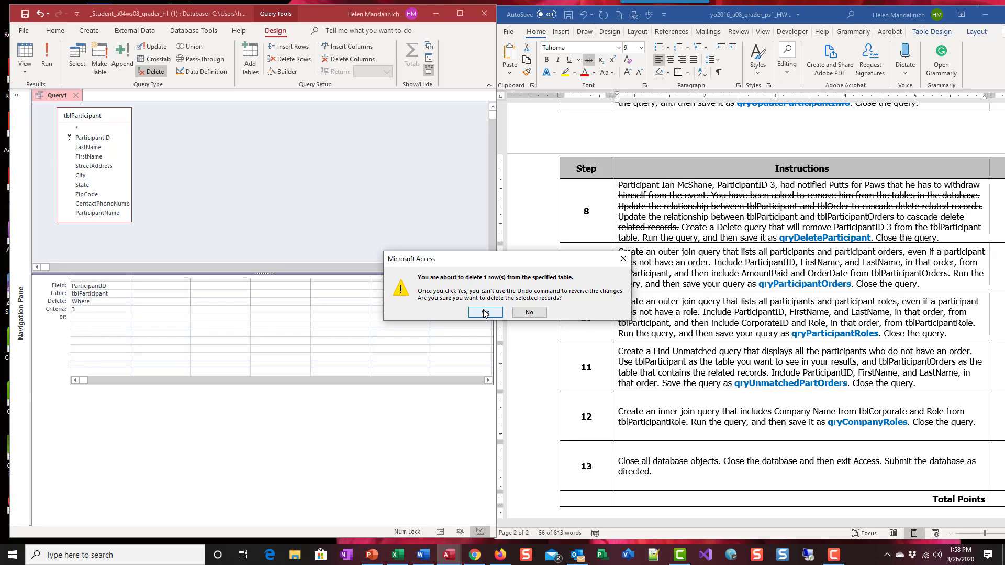
Step: Save the query, entering the name qtyDeleteParticipant
{"action": "left_click", "coordinate": [25, 14]}
{"action": "type", "text": "qtyDelete"}
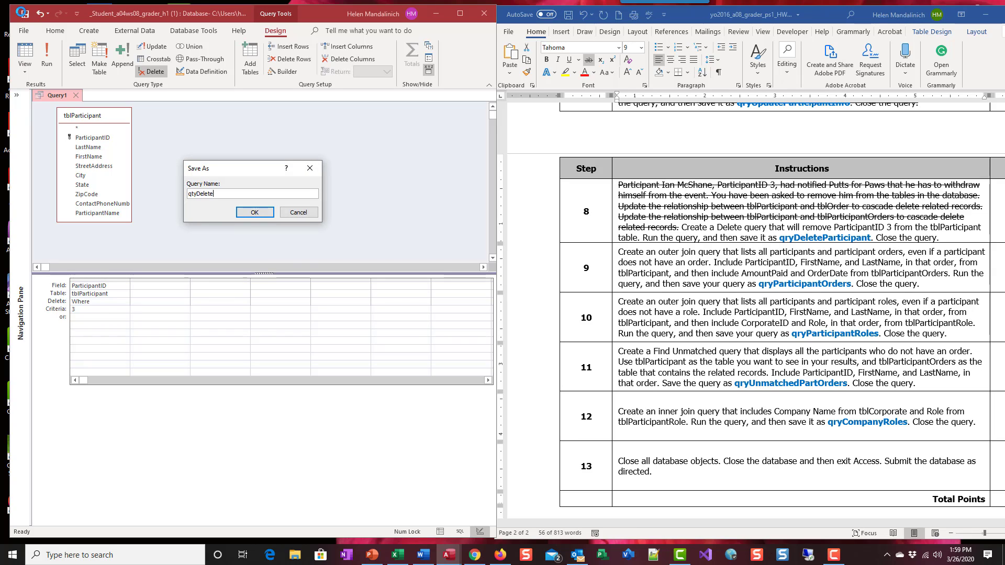
{"action": "type", "text": "Participant"}
Step: Confirm saving the query as qtyDeleteParticipant
{"action": "left_click", "coordinate": [255, 212]}
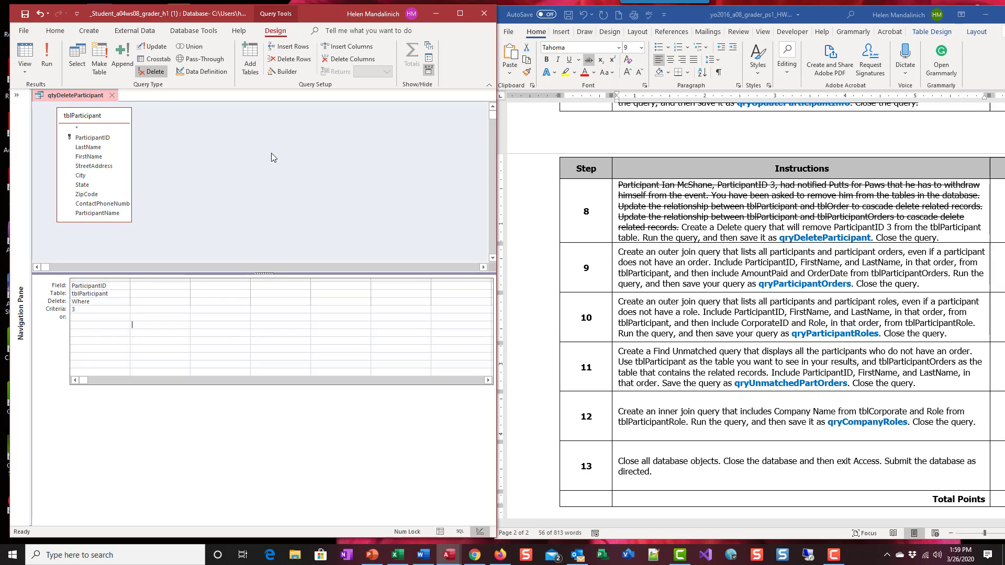
Step: Close the delete query and strike through the rest of step 8 in Word, from "records." to the end
{"action": "left_click", "coordinate": [115, 97]}
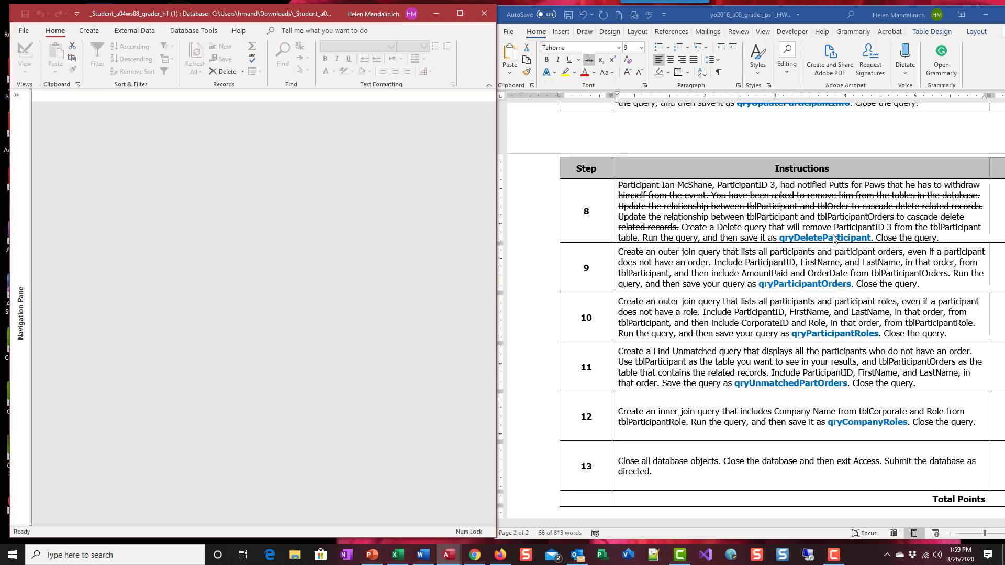
{"action": "left_click", "coordinate": [952, 236]}
{"action": "left_click_drag", "start_coordinate": [951, 236], "coordinate": [655, 228]}
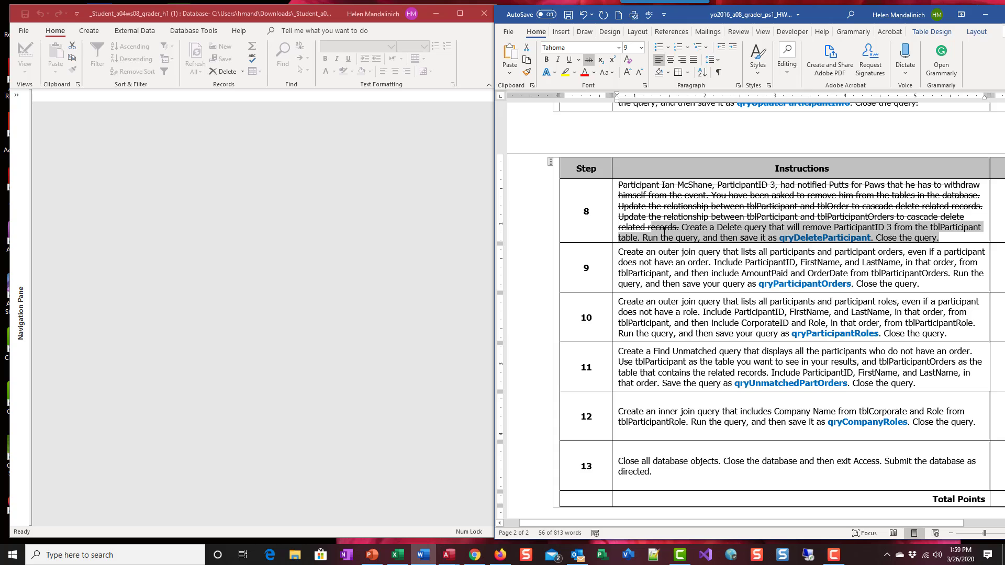
{"action": "left_click", "coordinate": [590, 60]}
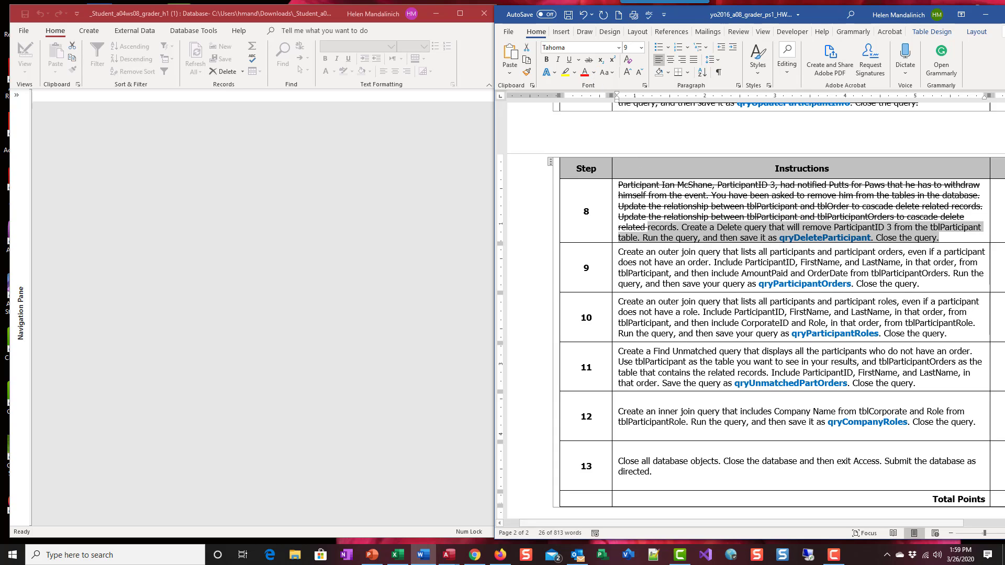
{"action": "left_click", "coordinate": [589, 60]}
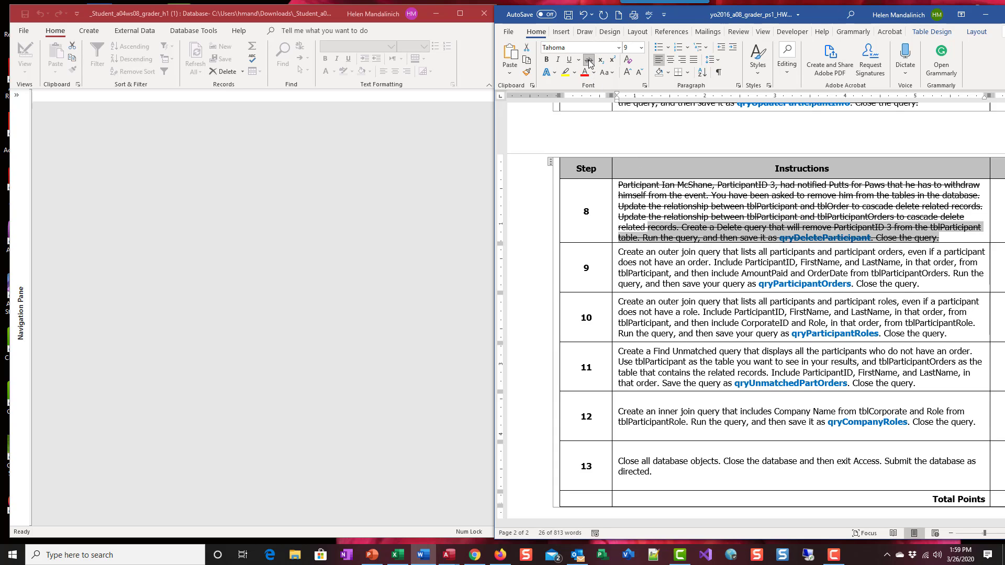